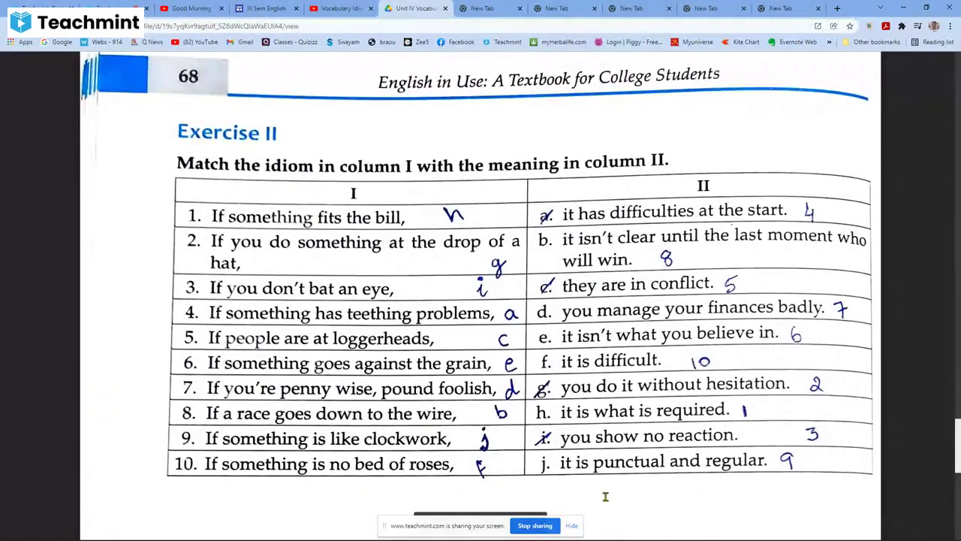
# - Review the idioms introduction and the answered questions of Exercises I and II in the Unit IV Vocabulary Idioms PDF
pyautogui.scroll(-3, 606, 497)
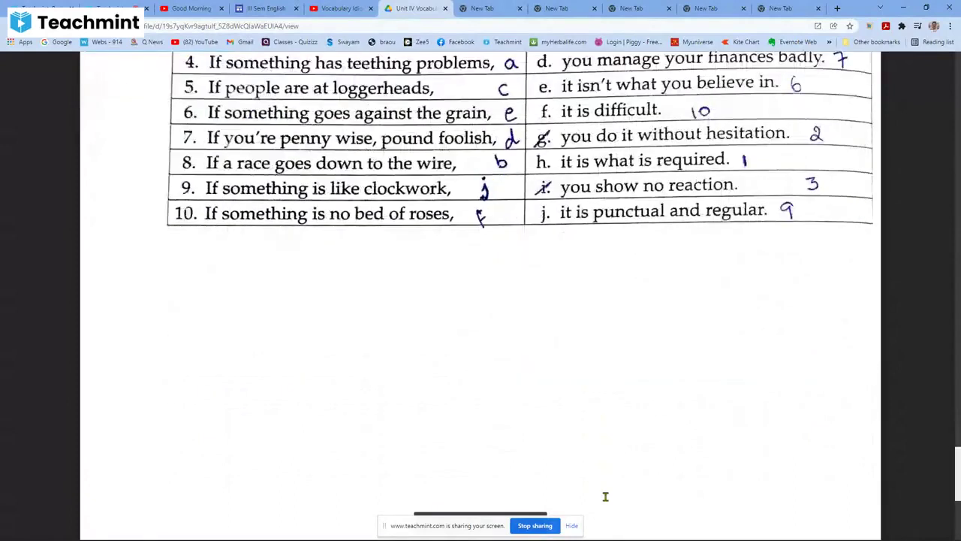
pyautogui.scroll(6, 605, 496)
pyautogui.scroll(15, 606, 497)
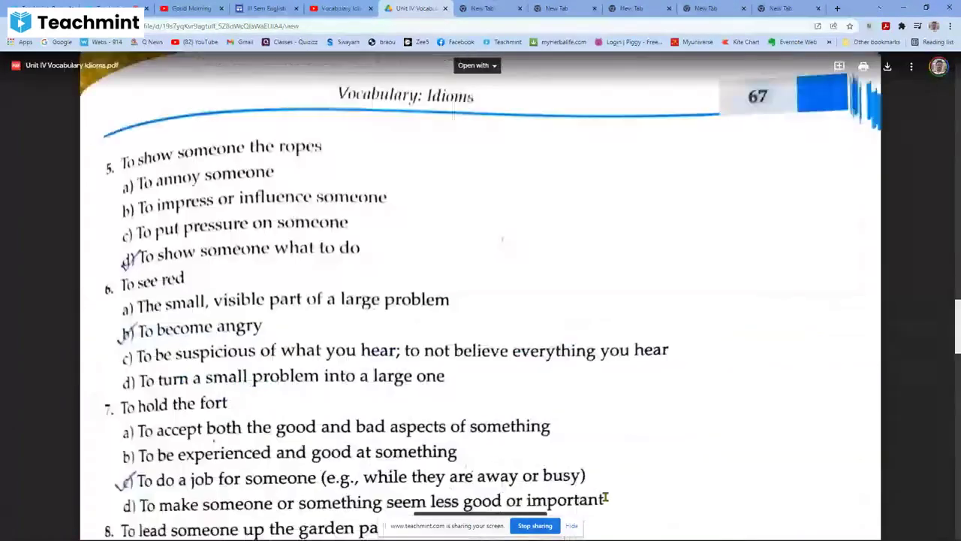
pyautogui.scroll(8, 605, 497)
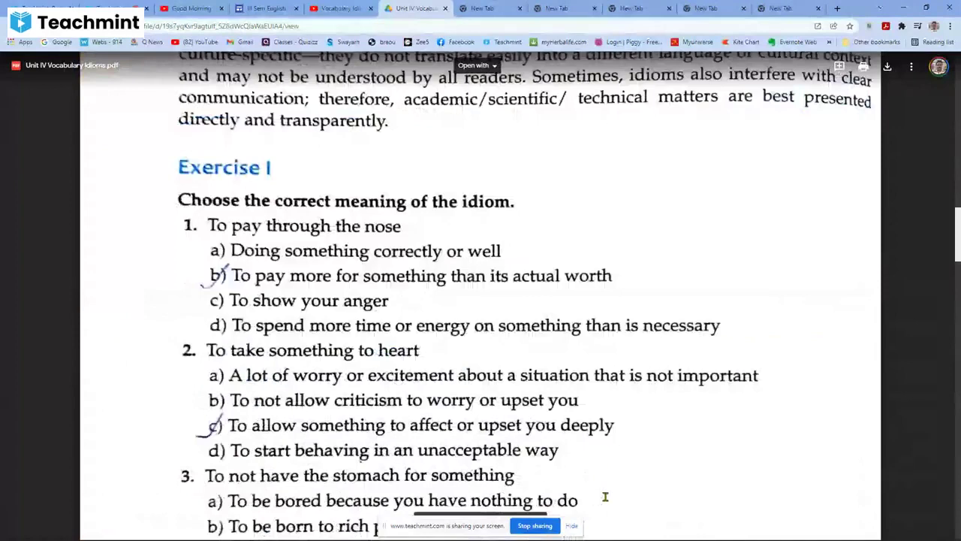
pyautogui.scroll(10, 605, 496)
pyautogui.scroll(5, 605, 496)
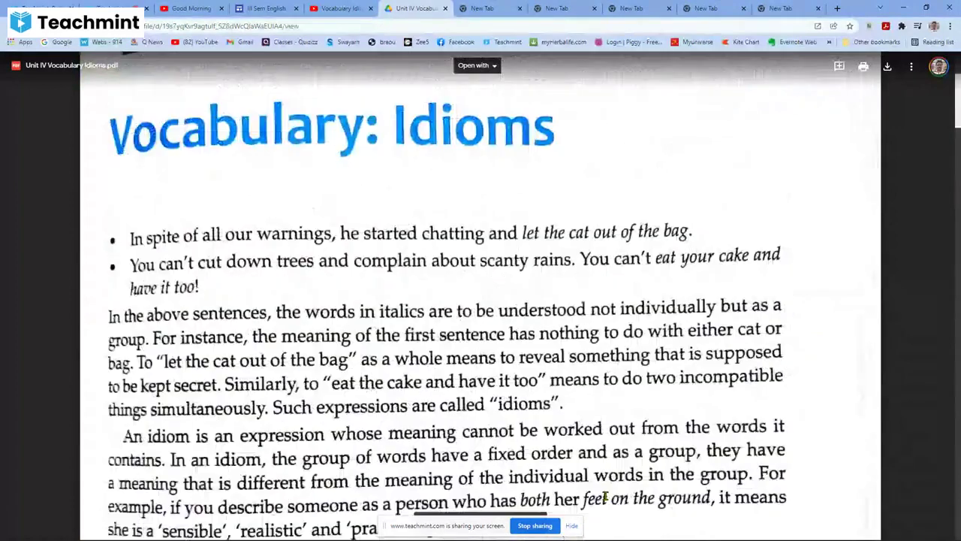
pyautogui.scroll(-15, 605, 497)
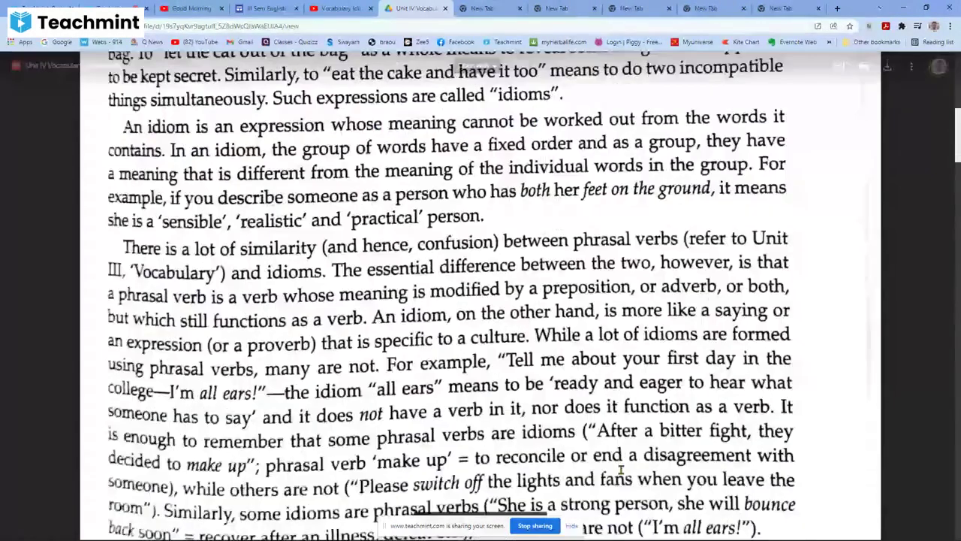
pyautogui.scroll(-5, 621, 469)
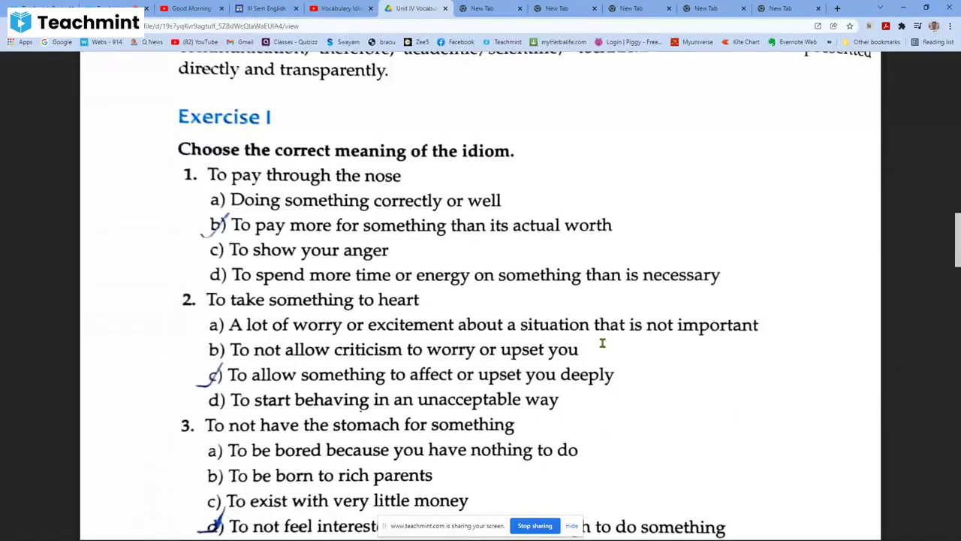
pyautogui.scroll(-5, 415, 409)
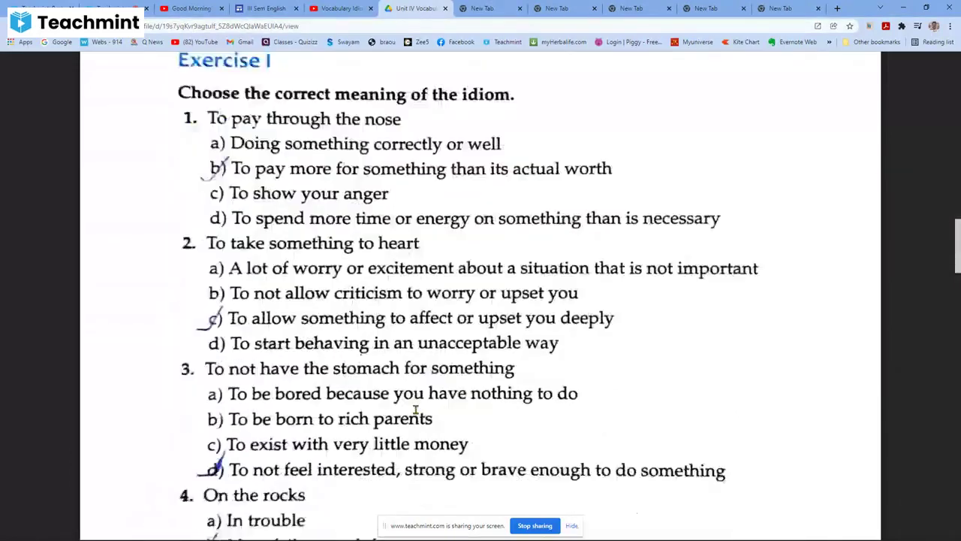
pyautogui.scroll(-9, 415, 409)
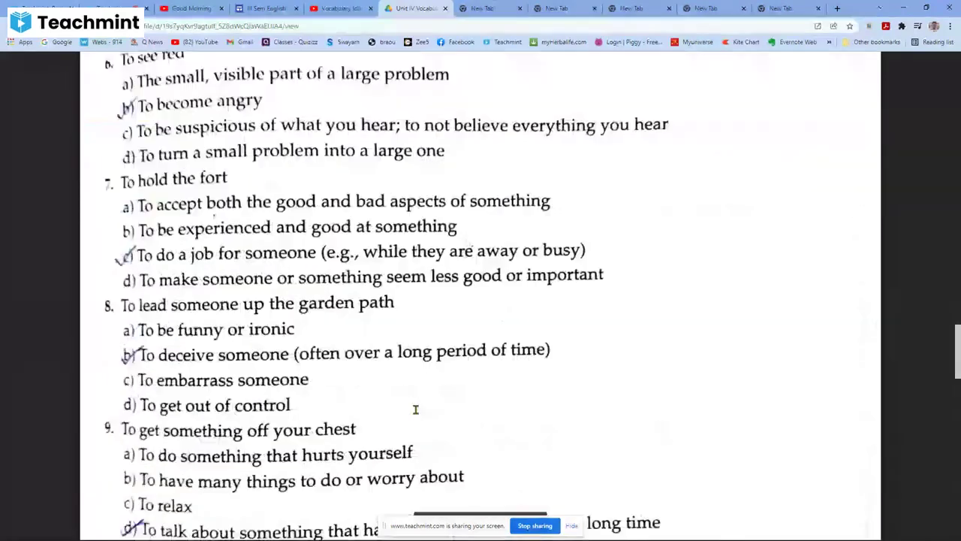
pyautogui.scroll(-4, 416, 410)
pyautogui.scroll(5, 416, 410)
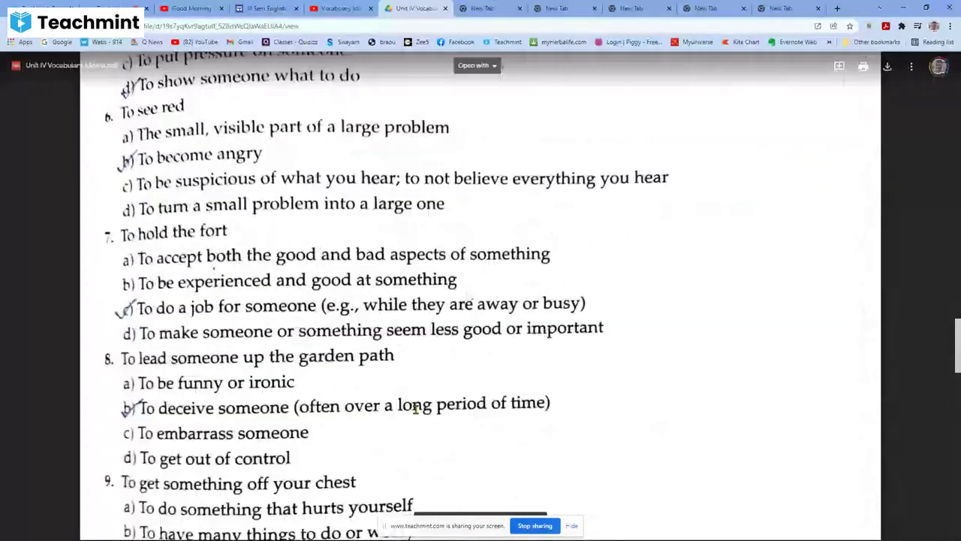
pyautogui.scroll(9, 416, 410)
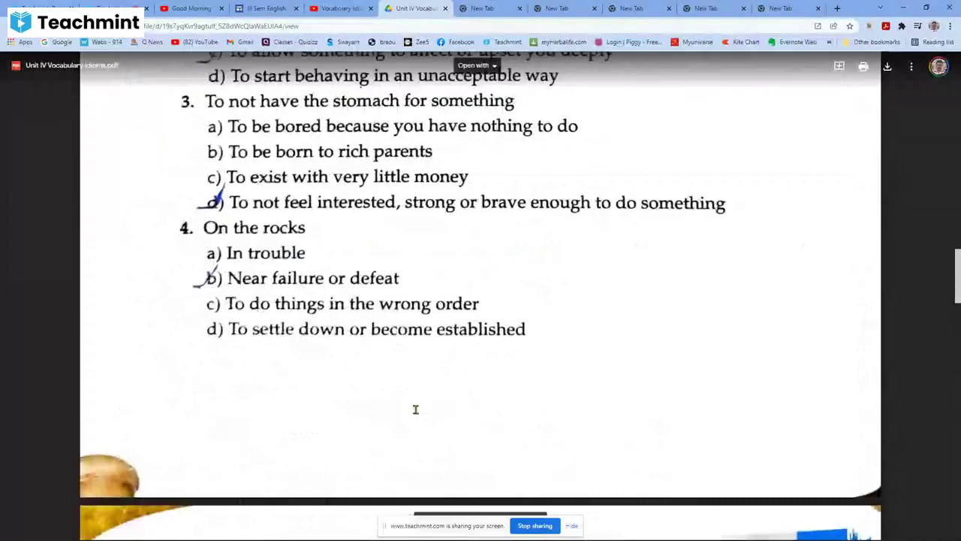
pyautogui.scroll(1, 416, 409)
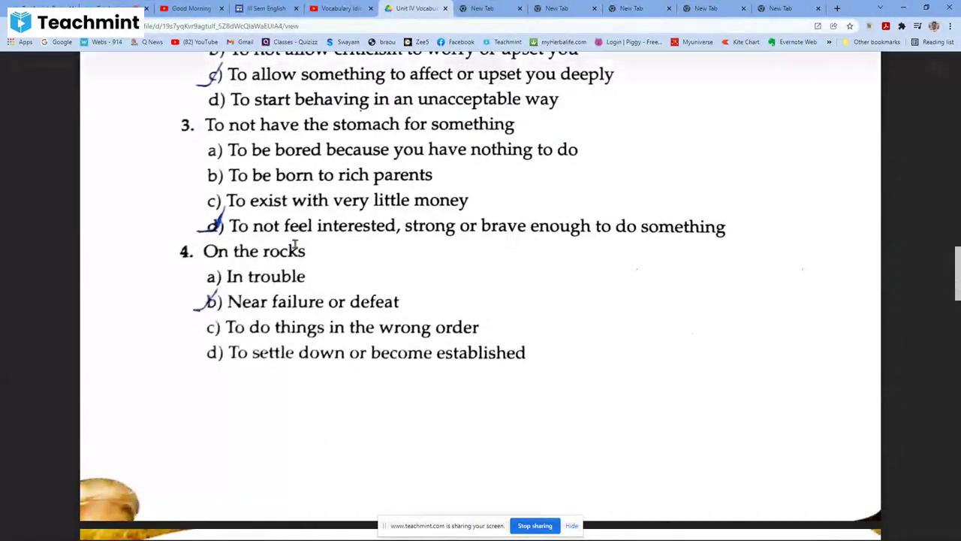
# - Switch to the Teachmint dashboard, refresh the 3rd Sem English student list and accept all pending join requests
pyautogui.hotkey('ctrl', '1')
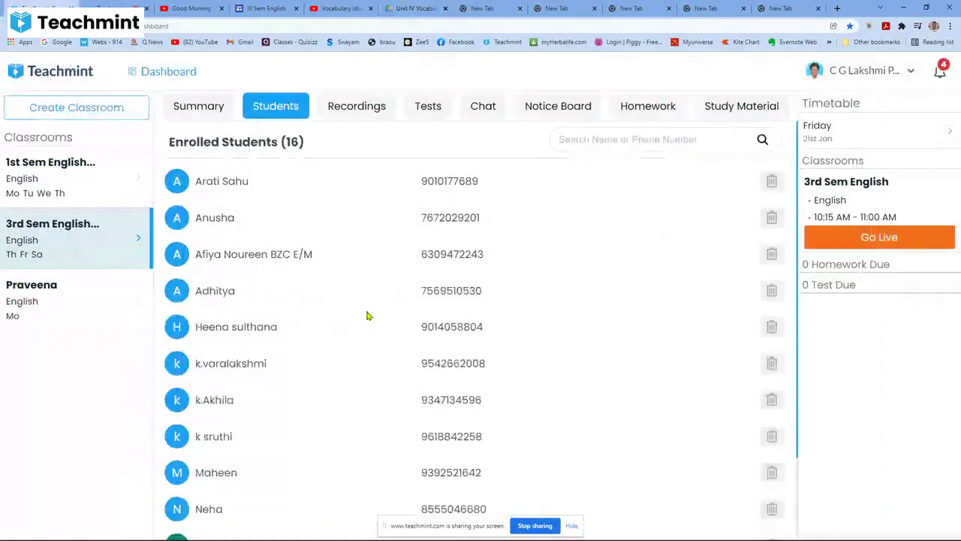
pyautogui.scroll(-3, 504, 326)
pyautogui.scroll(3, 504, 326)
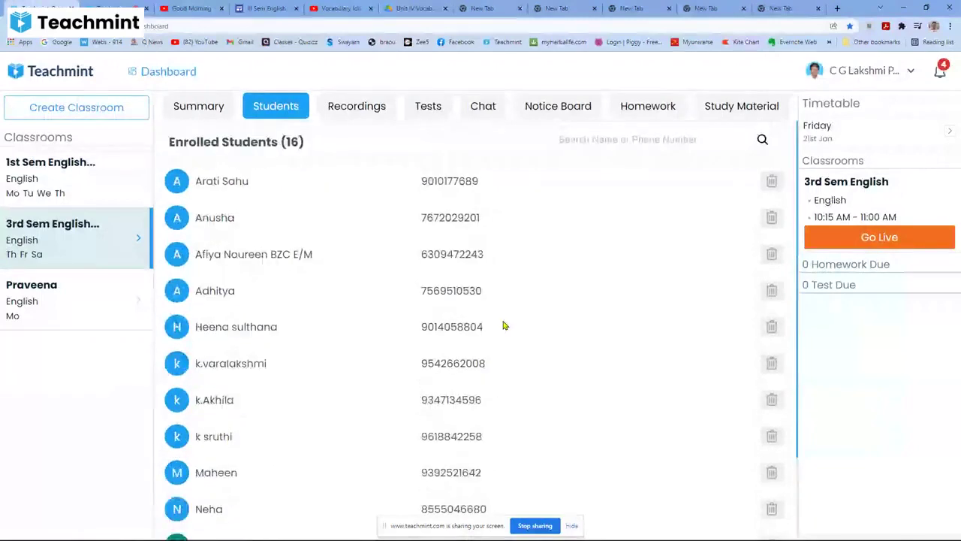
pyautogui.click(207, 109)
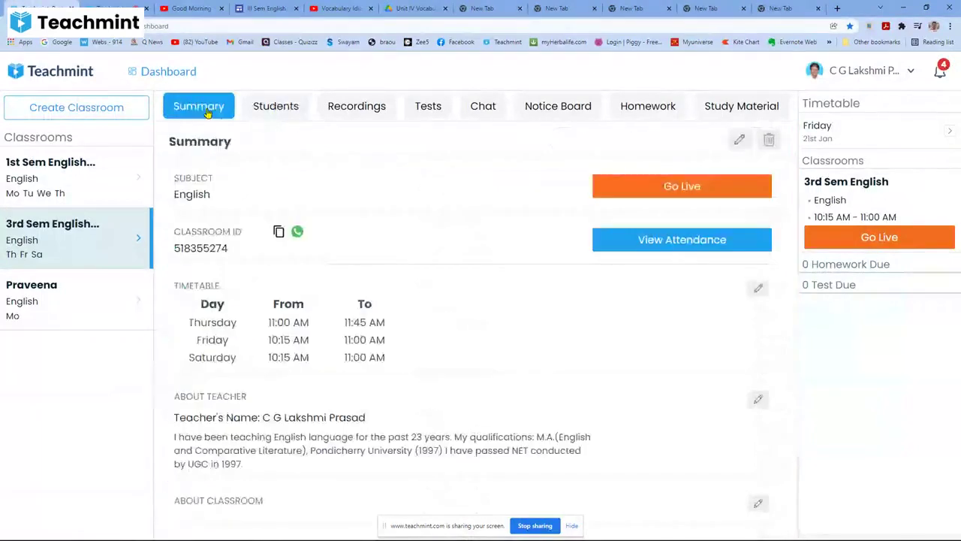
pyautogui.click(275, 107)
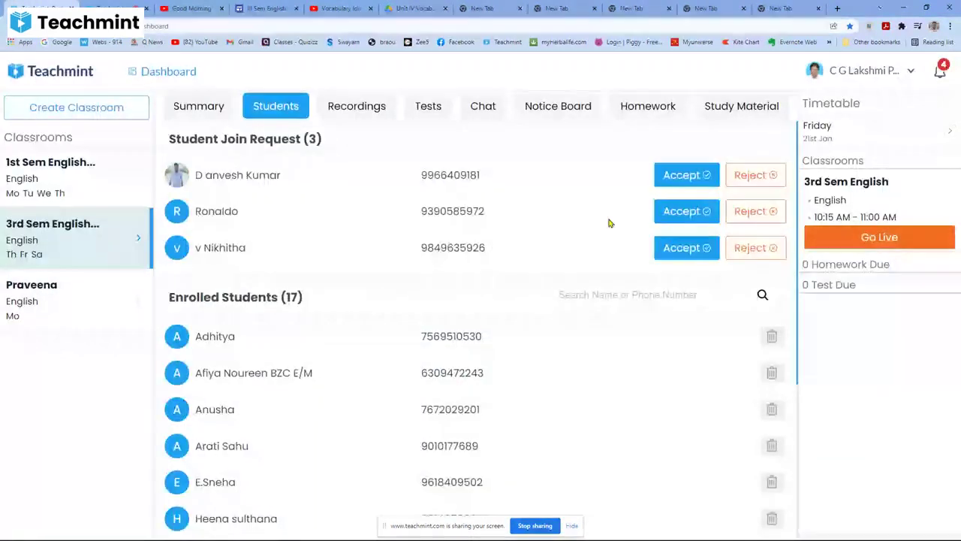
pyautogui.click(685, 175)
pyautogui.click(685, 211)
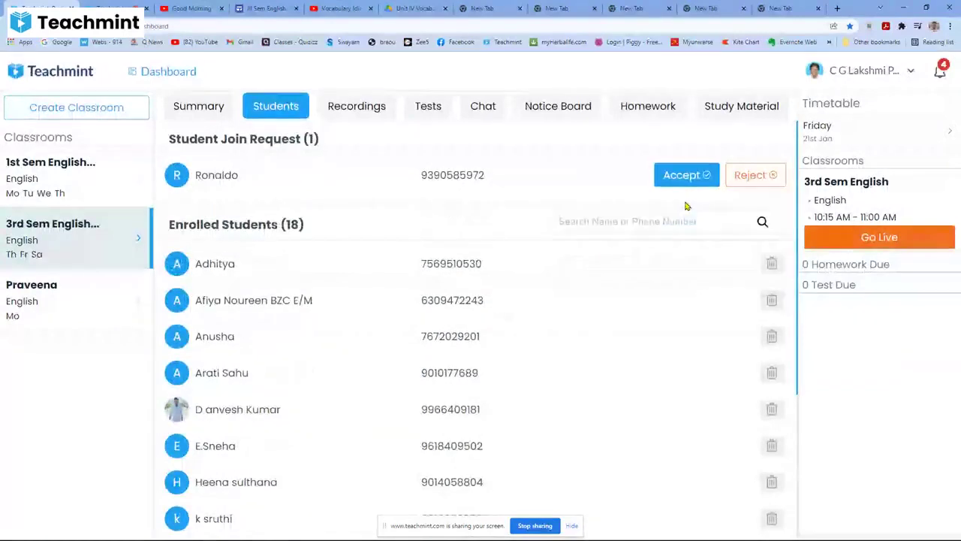
pyautogui.click(683, 177)
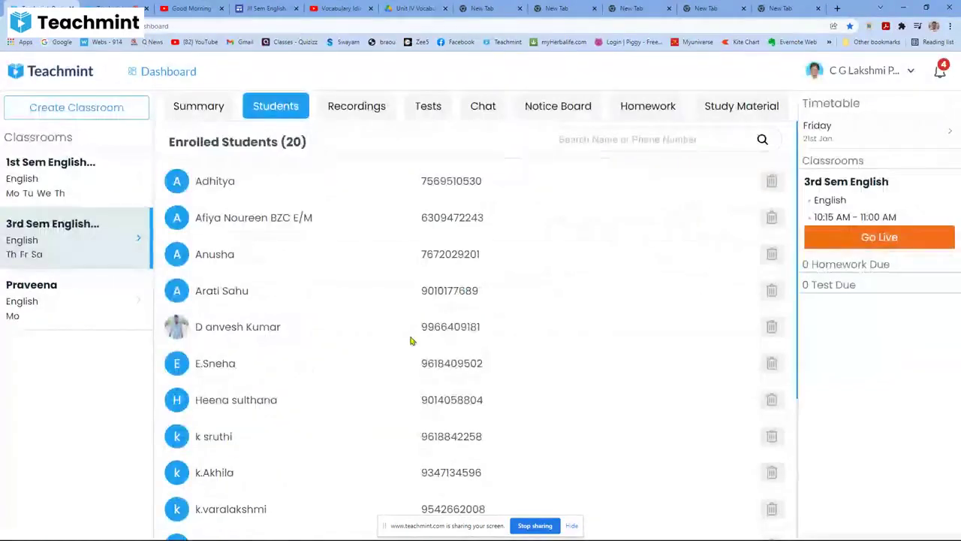
# - Look through the full list of enrolled students in the 3rd Sem English classroom
pyautogui.scroll(-4, 412, 339)
pyautogui.scroll(4, 411, 341)
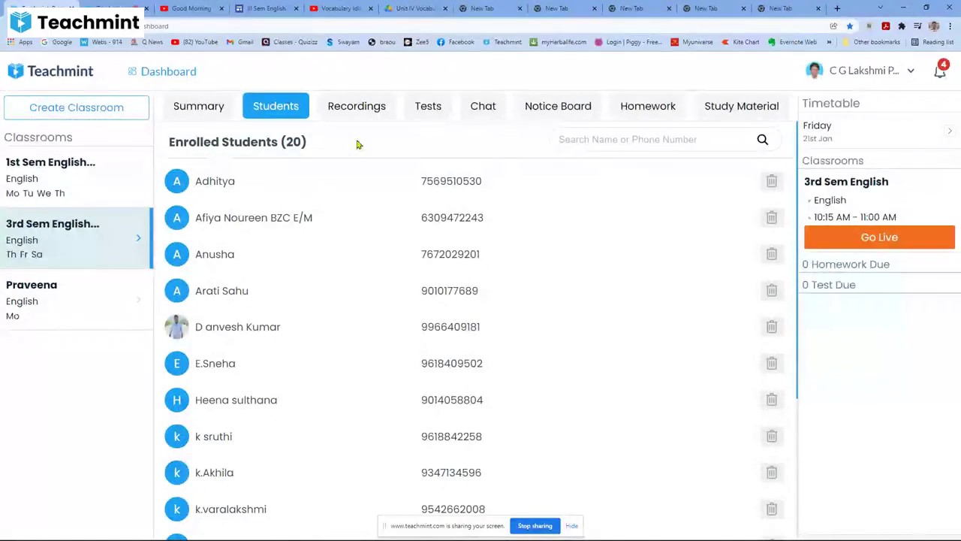
pyautogui.click(358, 109)
pyautogui.click(282, 111)
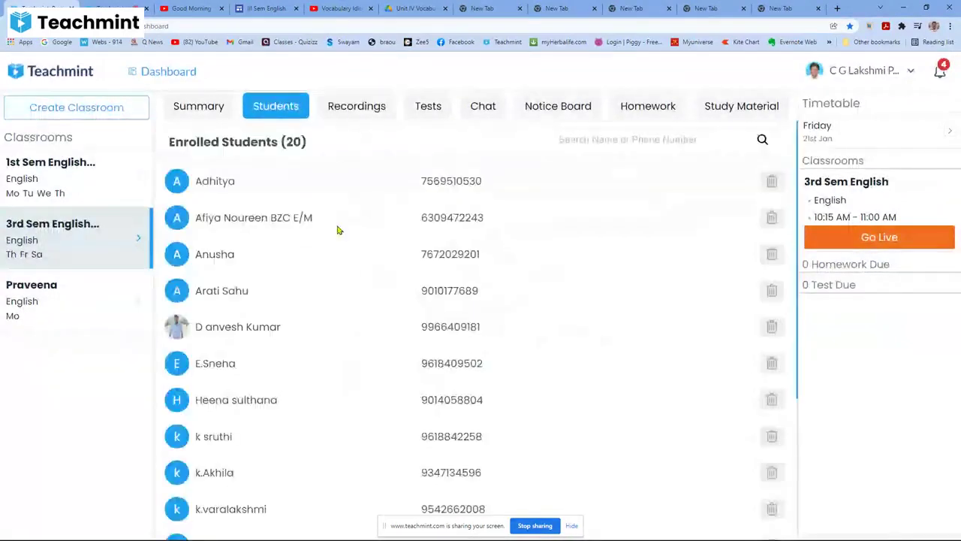
pyautogui.scroll(-3, 369, 360)
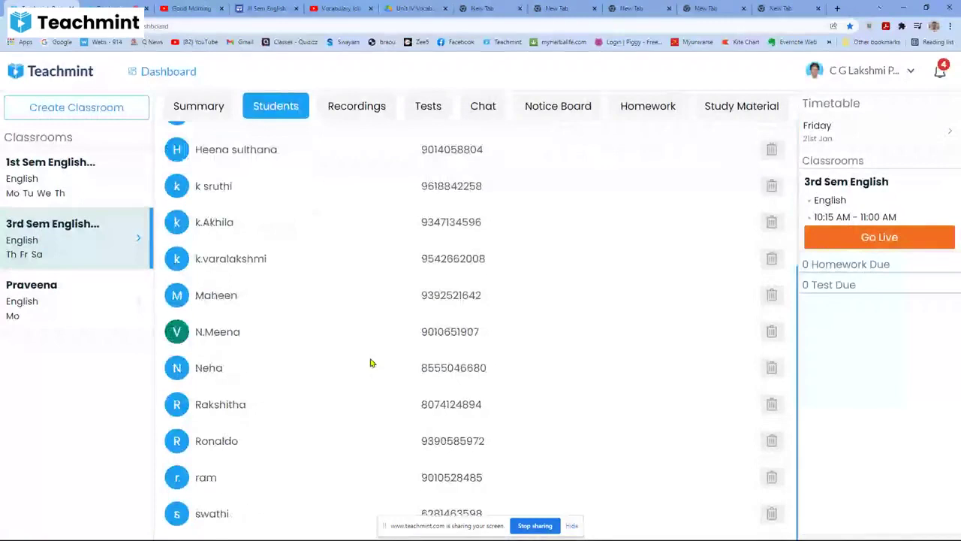
pyautogui.scroll(3, 368, 361)
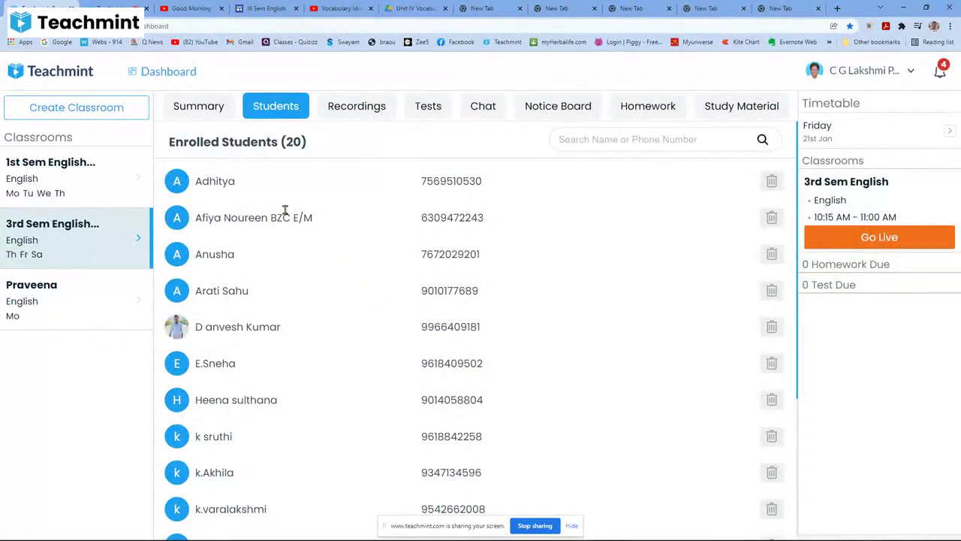
# - View the 3rd Sem English classroom's recordings, tests, chat, notice board, homework and study material in turn
pyautogui.click(351, 111)
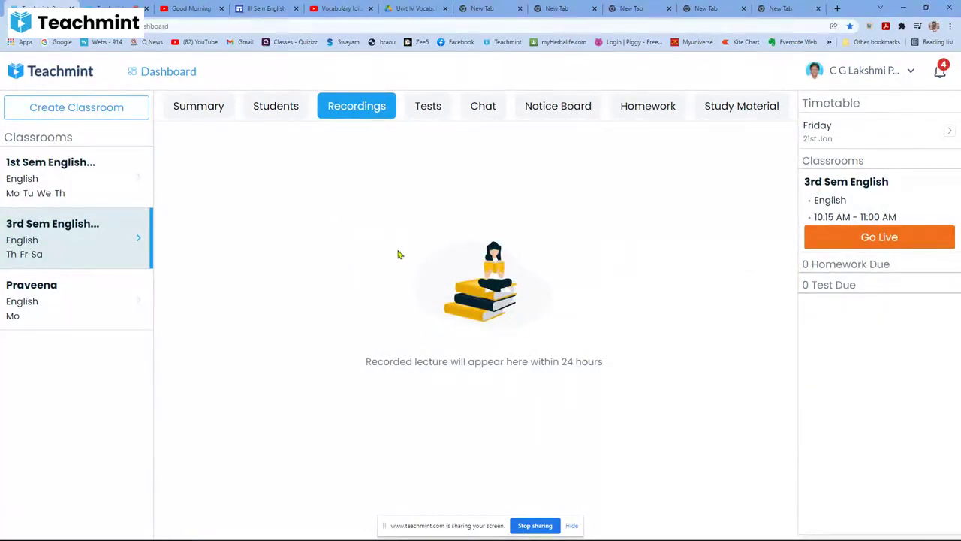
pyautogui.click(435, 110)
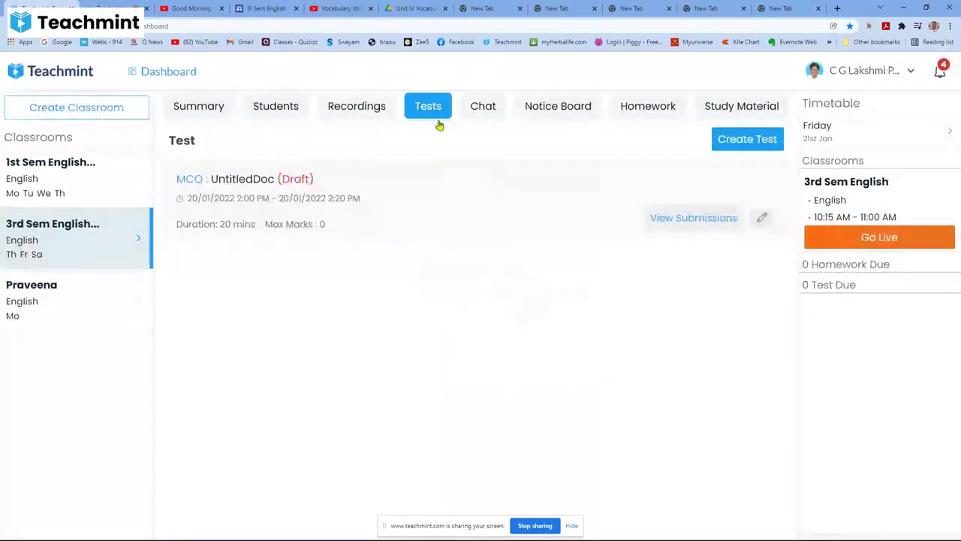
pyautogui.click(489, 110)
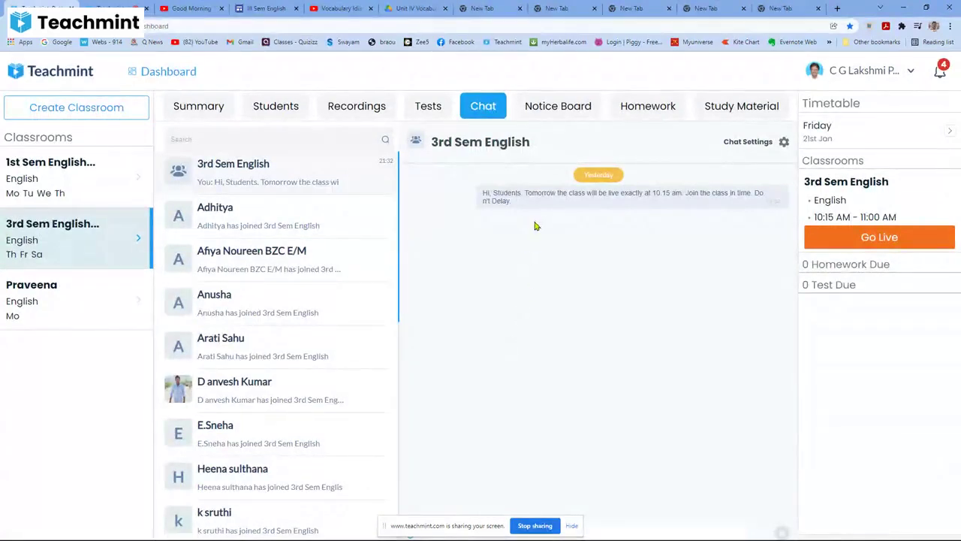
pyautogui.click(575, 117)
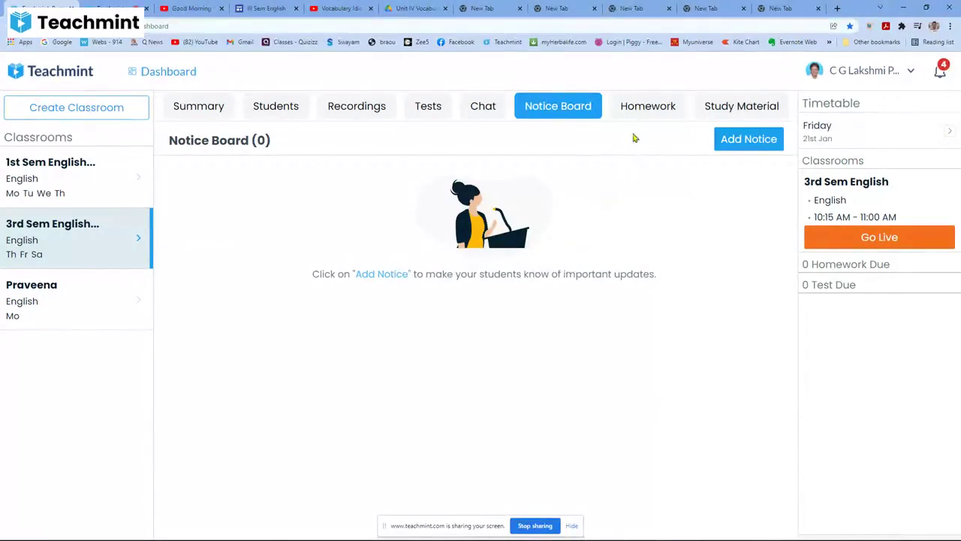
pyautogui.click(650, 106)
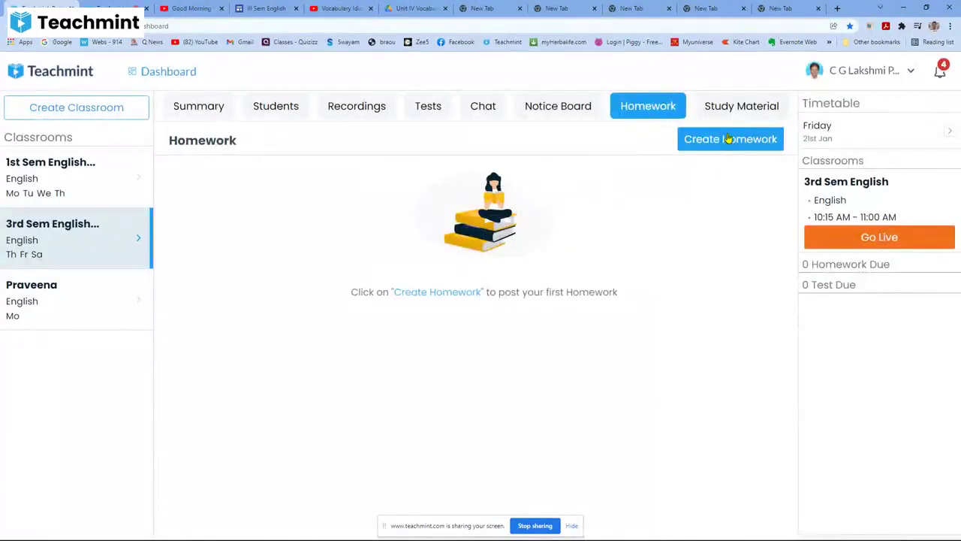
pyautogui.click(744, 105)
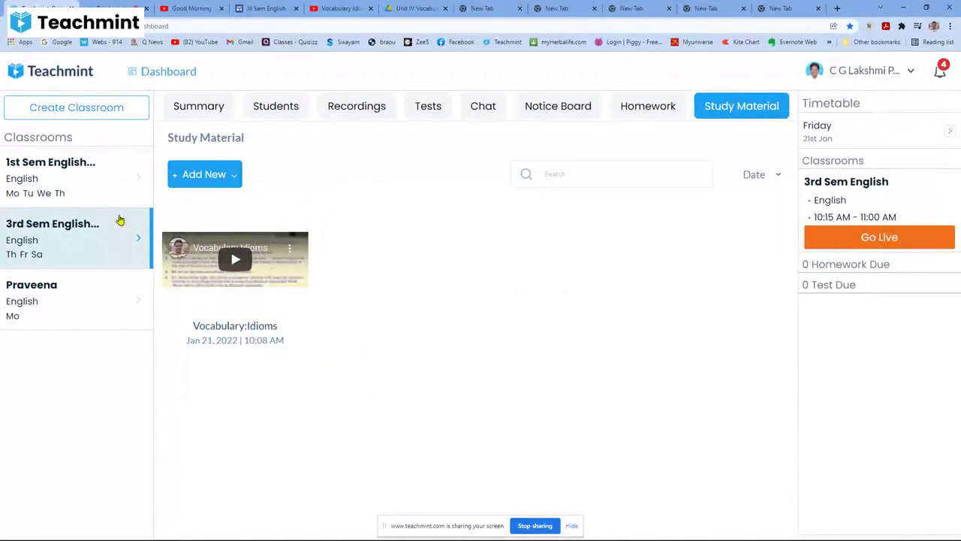
# - Open the 1st Sem English classroom's study material and look through its folders
pyautogui.click(84, 183)
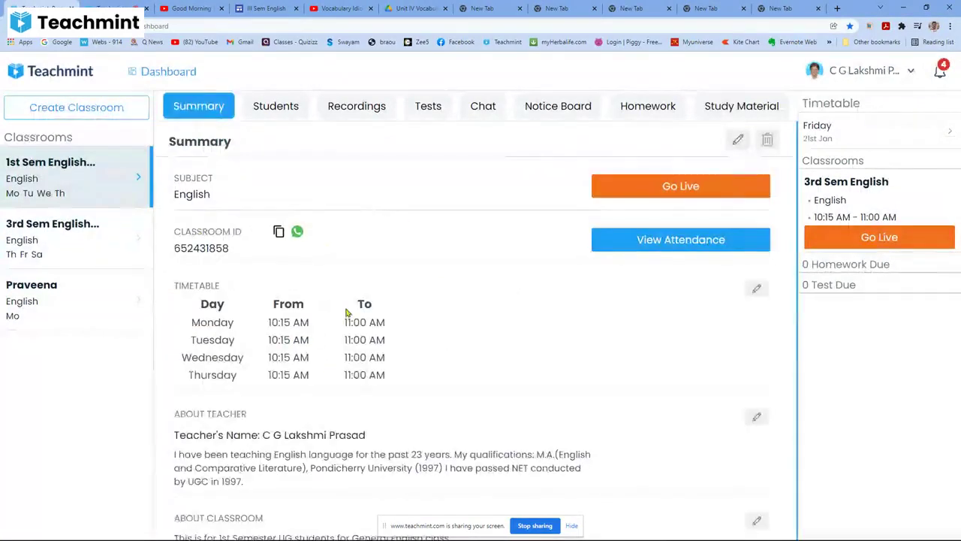
pyautogui.click(735, 109)
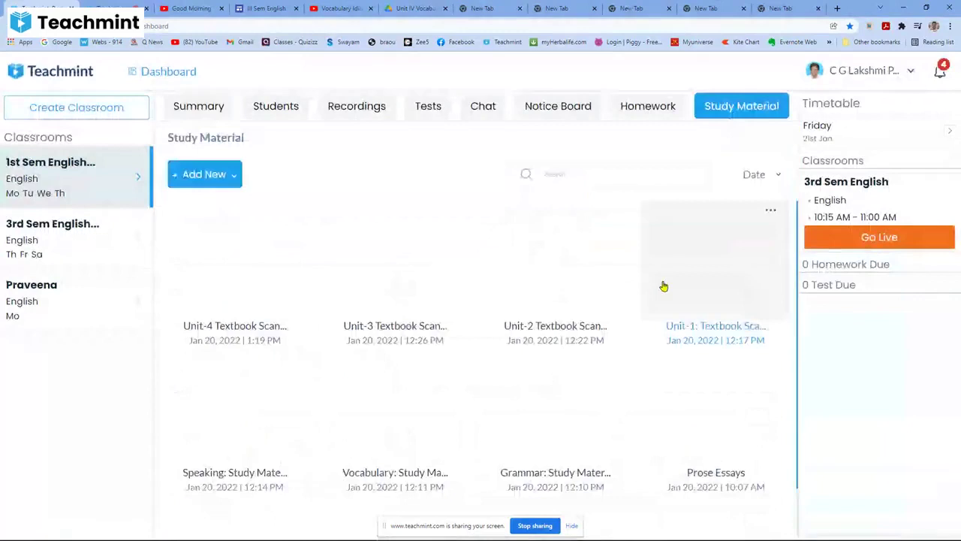
pyautogui.scroll(-2, 292, 399)
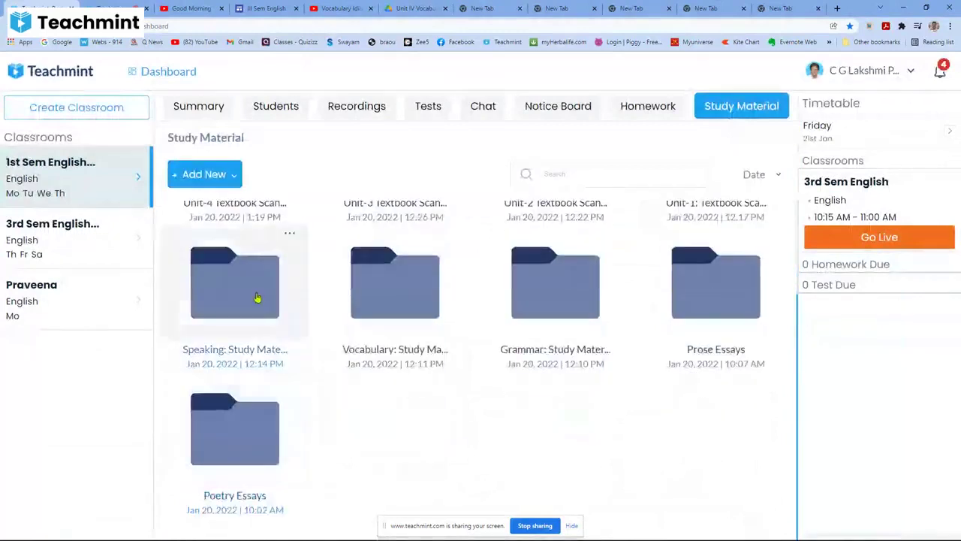
pyautogui.scroll(2, 255, 293)
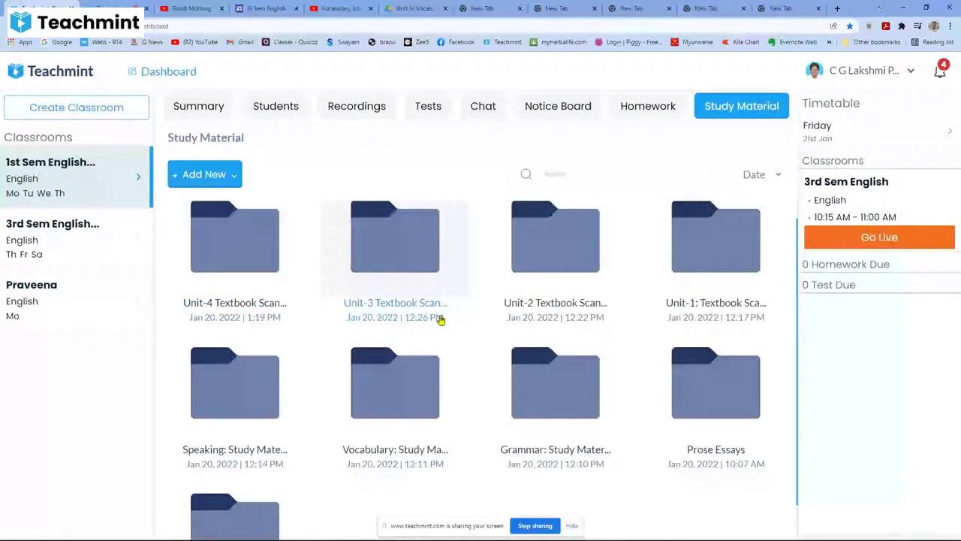
pyautogui.scroll(-2, 413, 398)
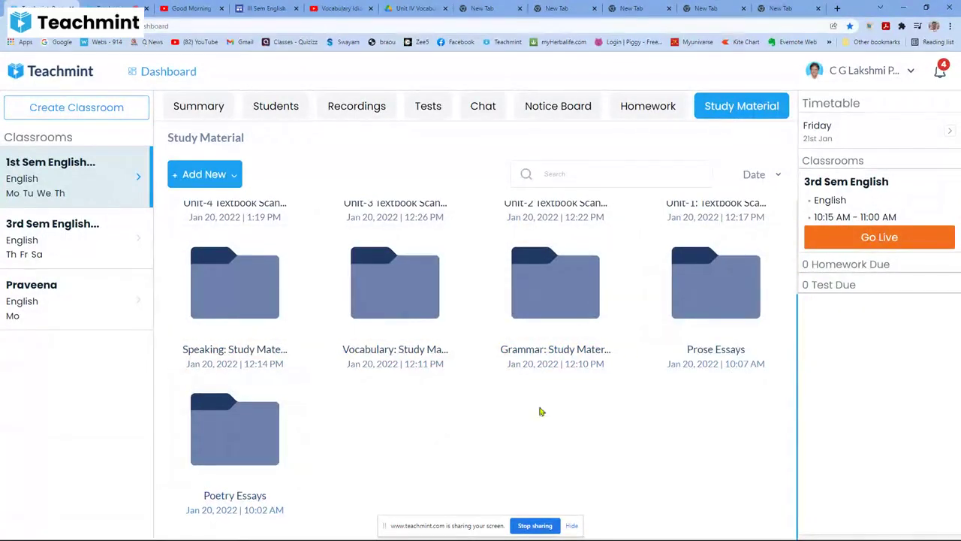
# - Open the summary PDF of "The Eyes are not Here" from the Prose Essays folder
pyautogui.click(691, 311)
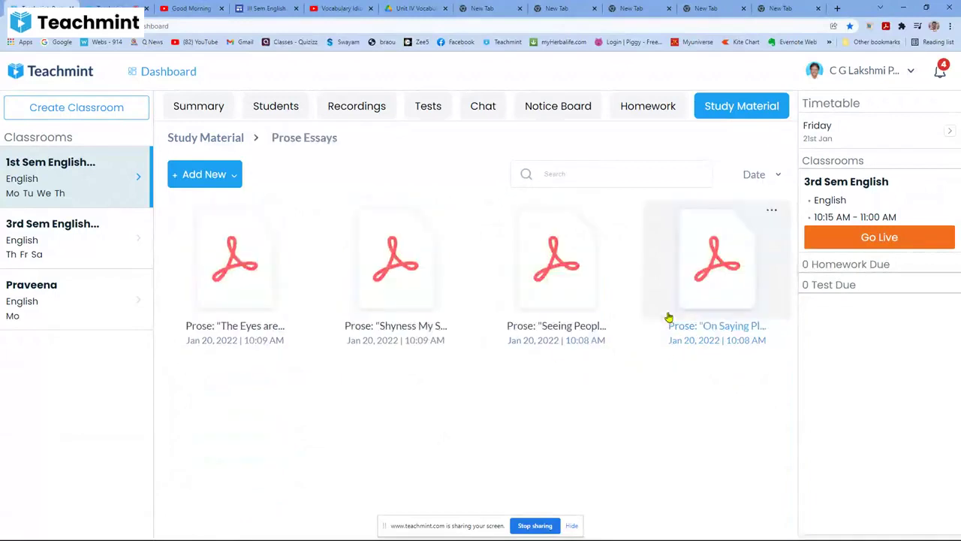
pyautogui.click(230, 294)
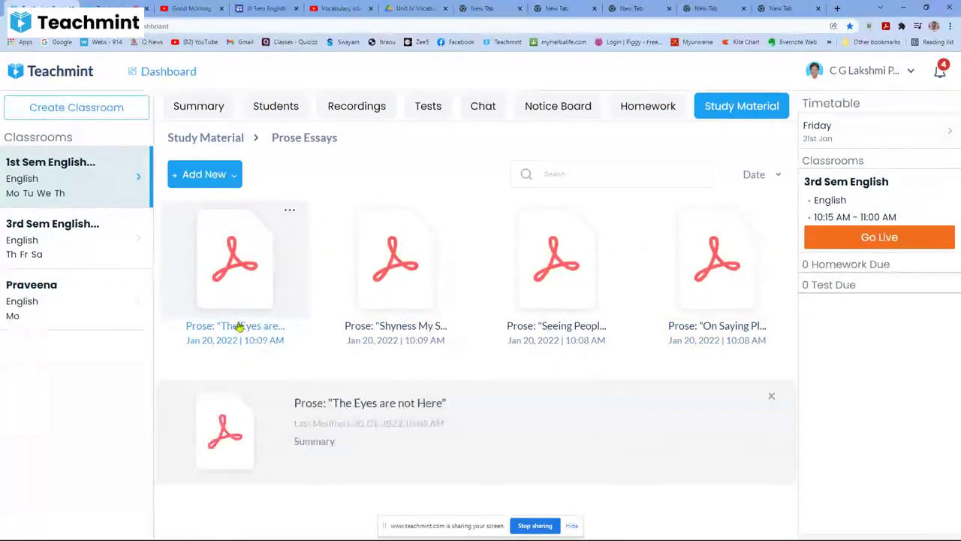
pyautogui.click(239, 286)
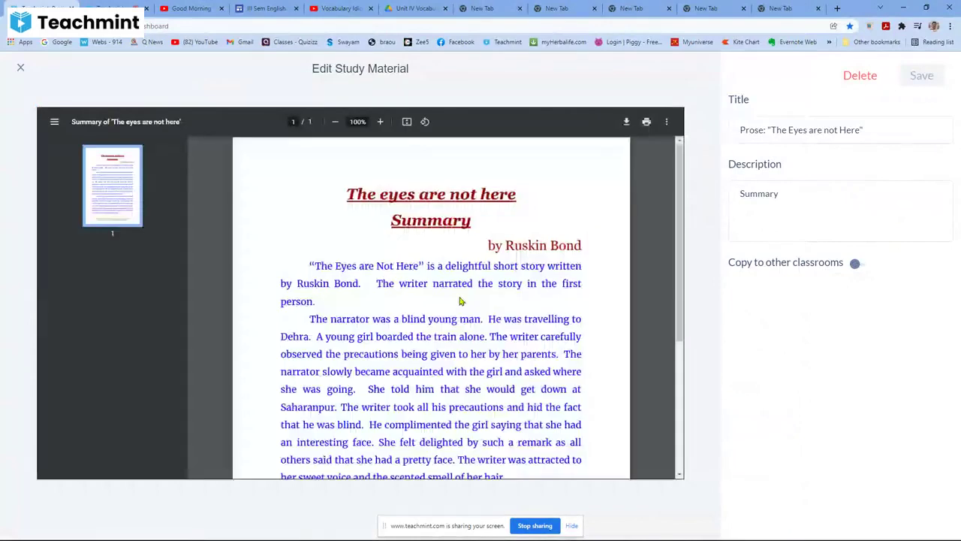
# - Skim the summary PDF of "The Eyes are not Here" and close it to return to the Prose Essays folder
pyautogui.scroll(-3, 461, 302)
pyautogui.scroll(3, 461, 301)
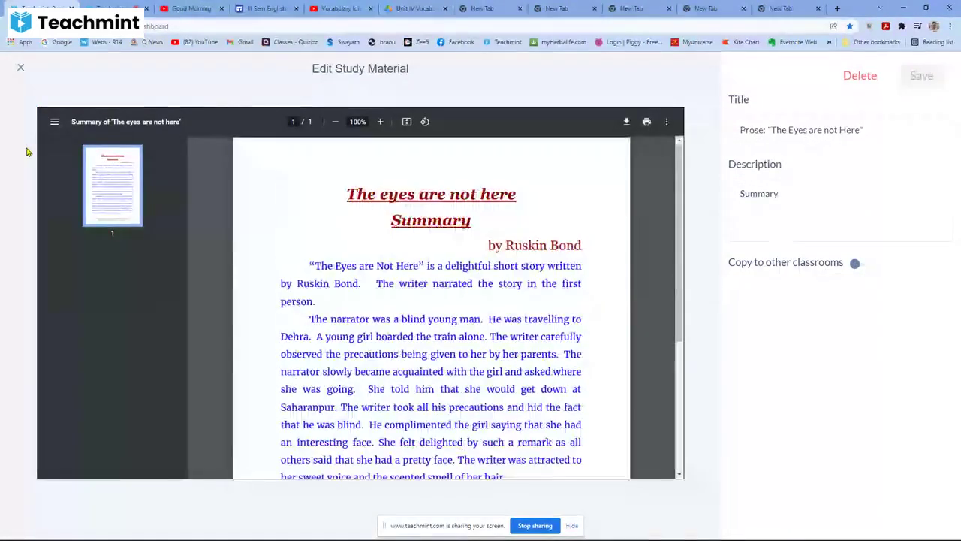
pyautogui.click(21, 68)
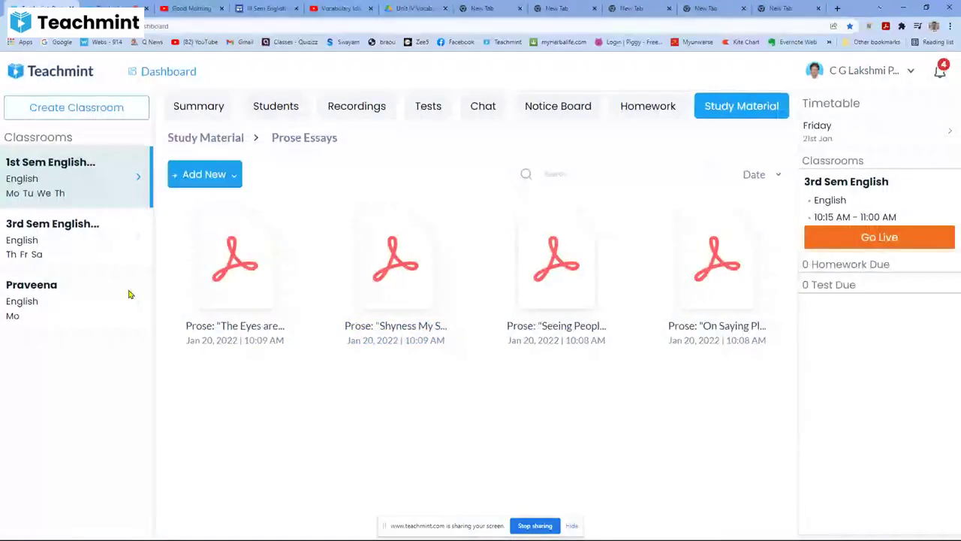
# - View the summary pages of the 3rd Sem and 1st Sem English classrooms, finishing on the 3rd Sem English one
pyautogui.click(90, 239)
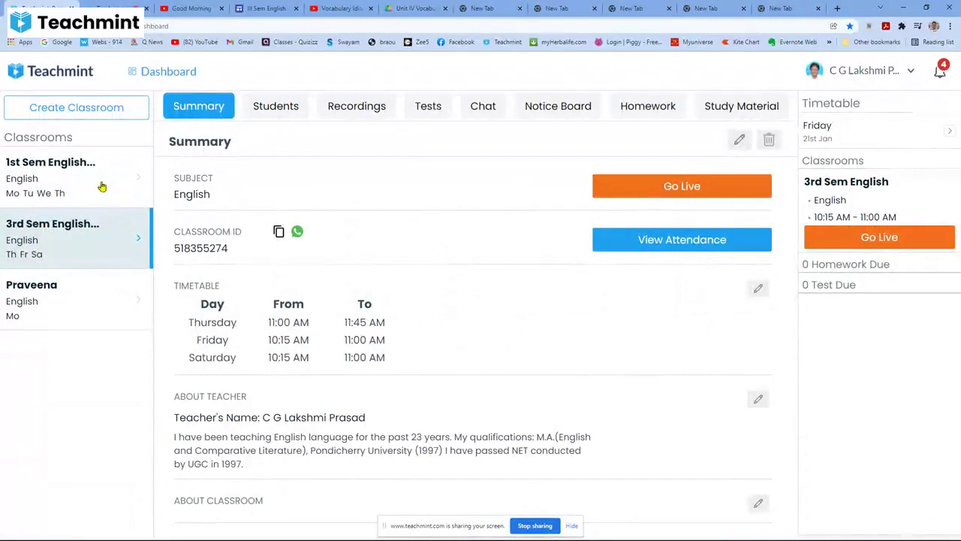
pyautogui.click(102, 186)
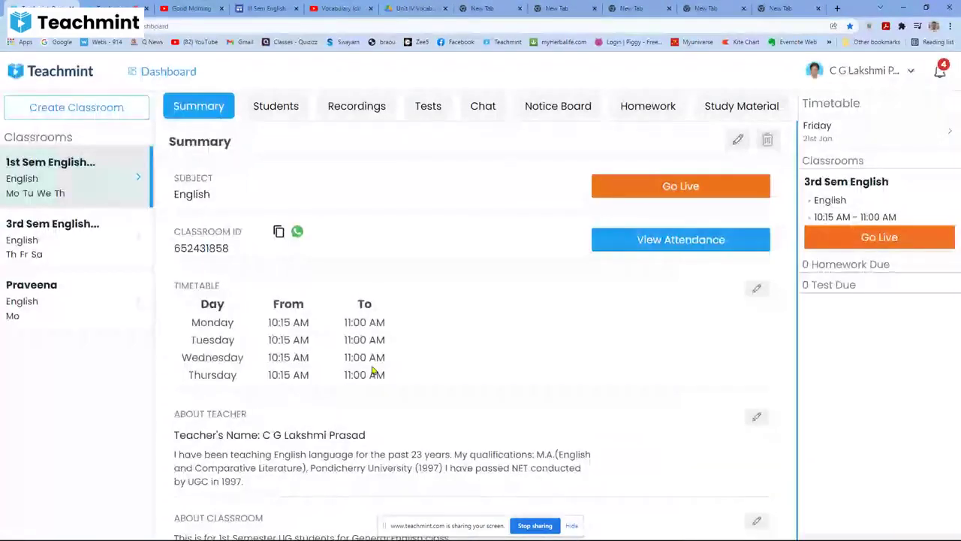
pyautogui.click(69, 241)
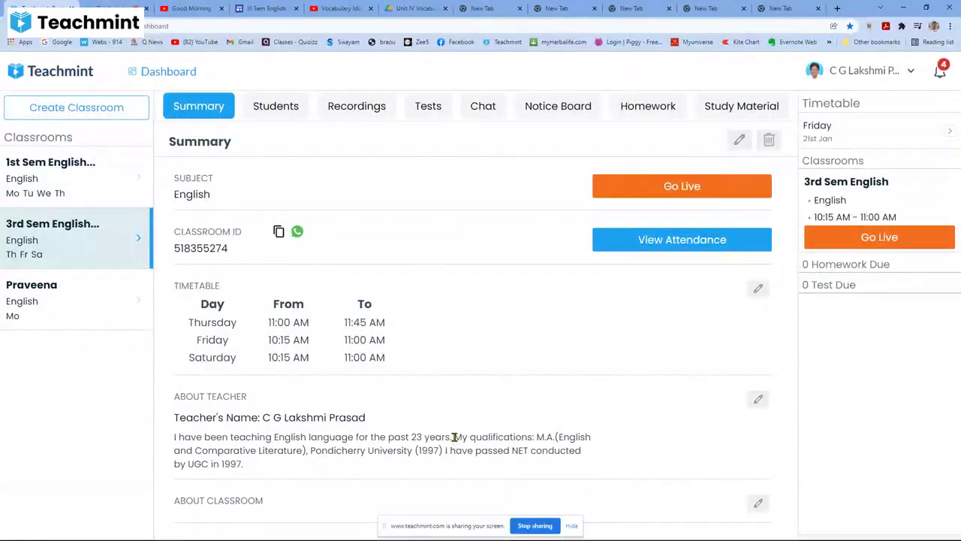
# - Review the enrolled students of the 3rd Sem English classroom again and return to the start of the list
pyautogui.click(273, 110)
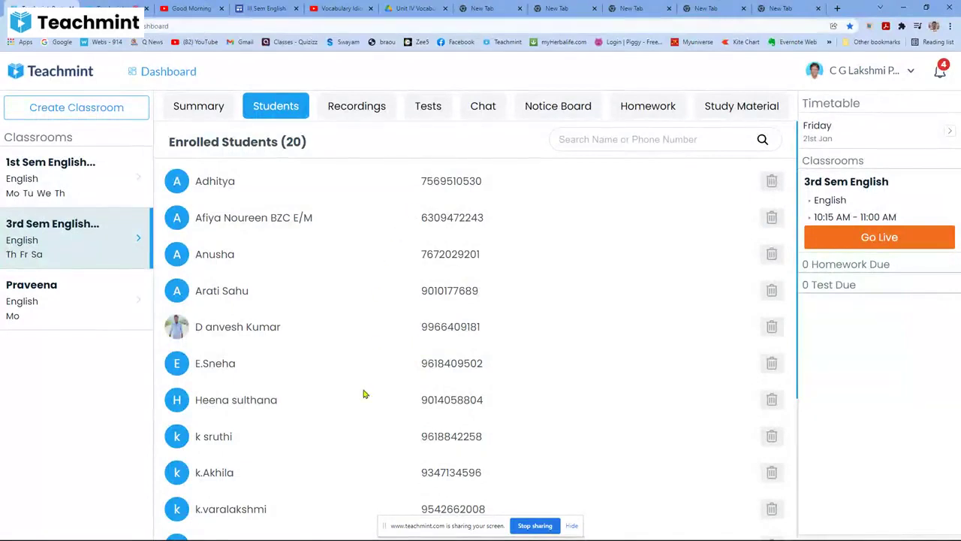
pyautogui.scroll(-2, 363, 393)
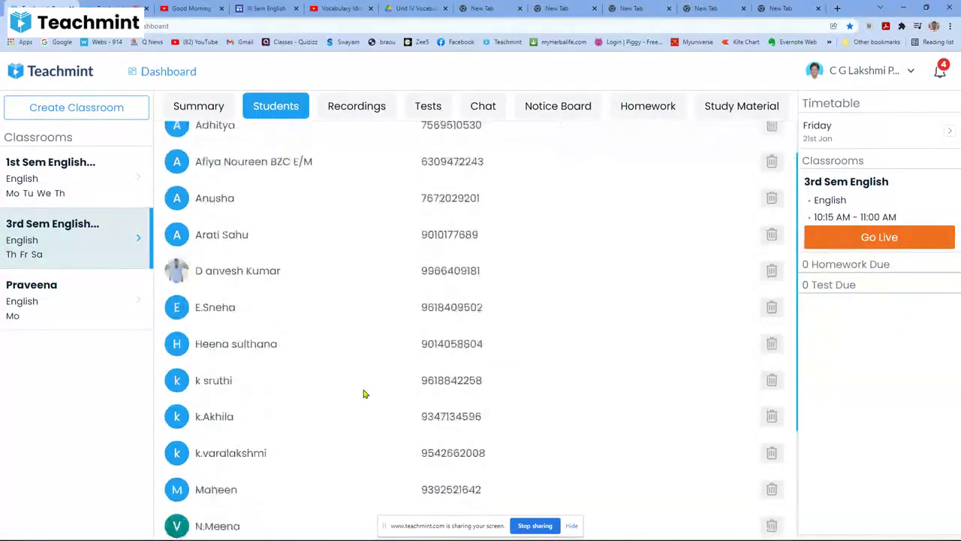
pyautogui.scroll(-3, 364, 394)
pyautogui.scroll(5, 364, 393)
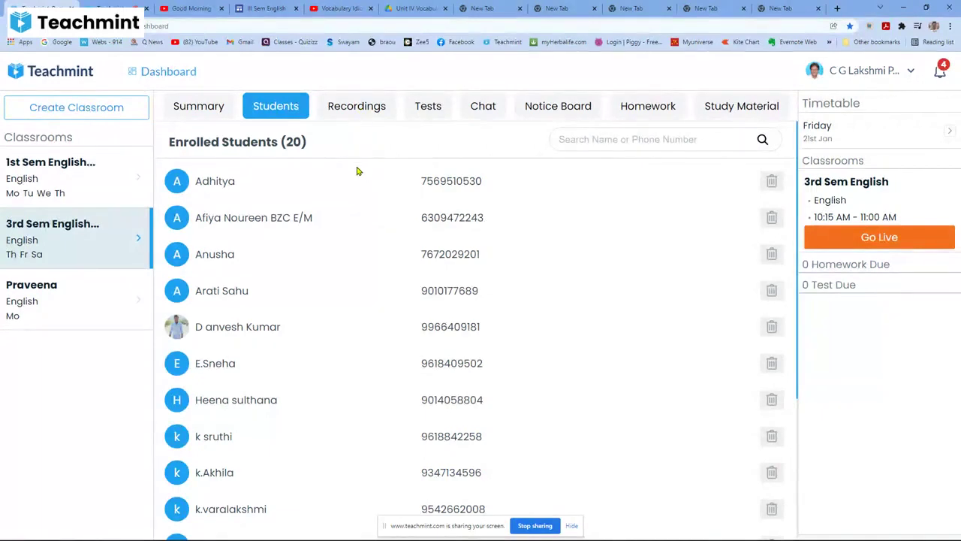
pyautogui.scroll(-1, 357, 175)
pyautogui.scroll(1, 357, 175)
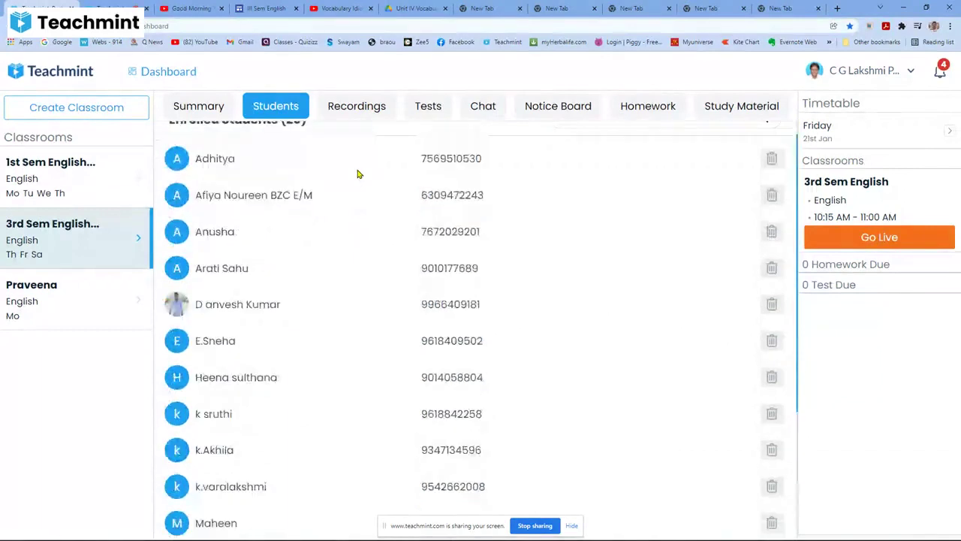
pyautogui.scroll(1, 357, 174)
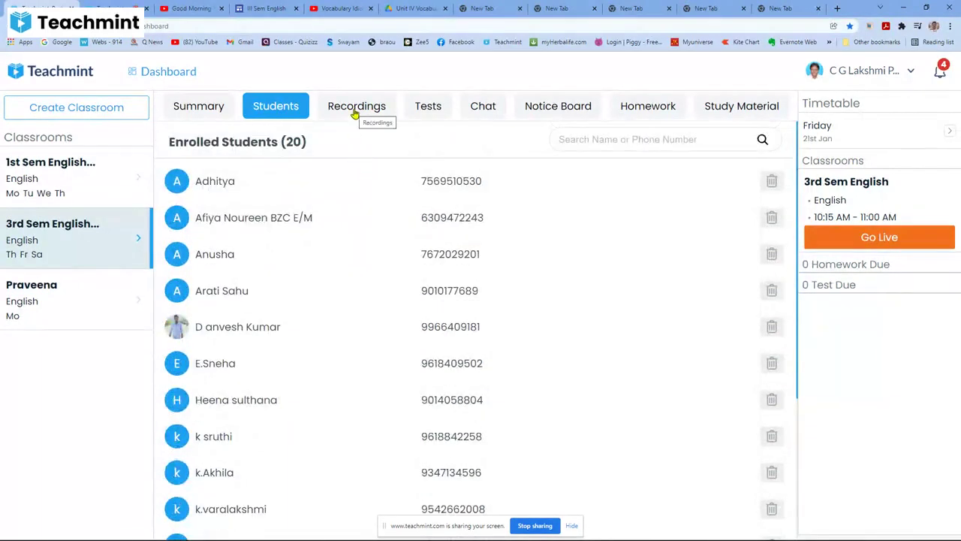
# - Check the 3rd Sem English recordings and homework sections, and view the homework creation instructions without adding a question paper
pyautogui.click(355, 113)
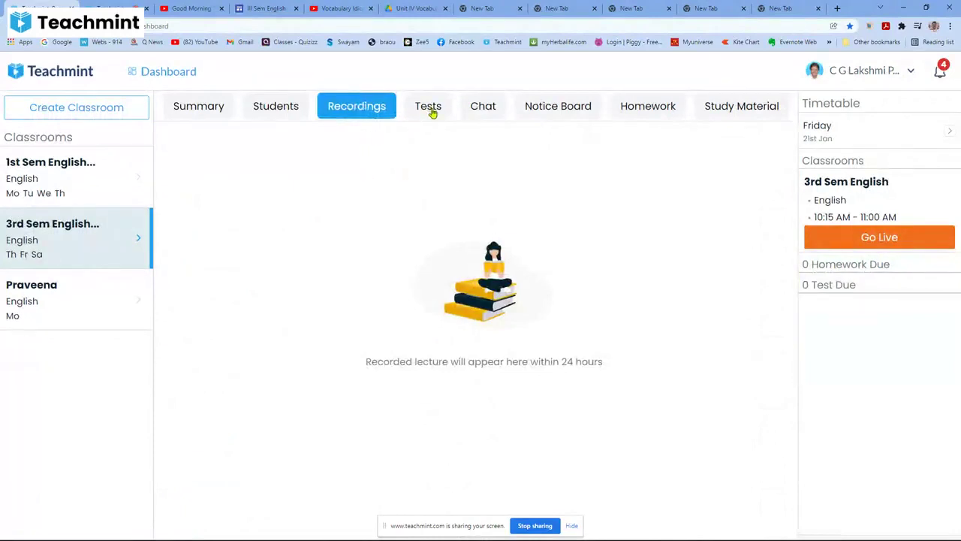
pyautogui.click(657, 112)
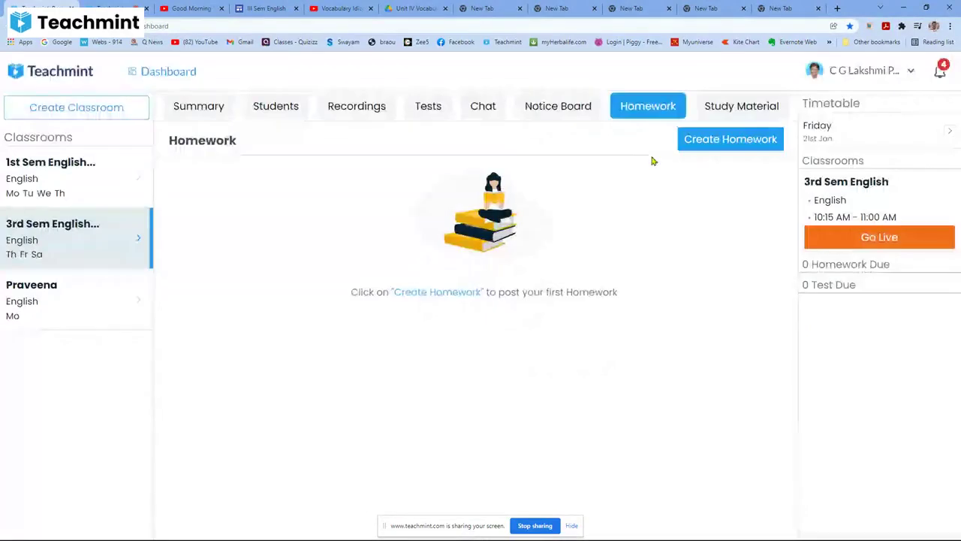
pyautogui.click(740, 145)
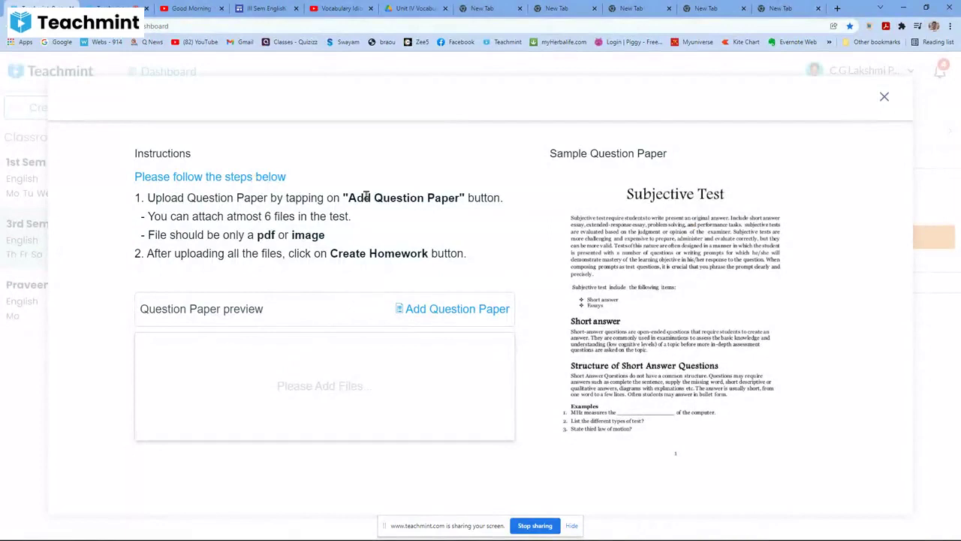
pyautogui.click(886, 97)
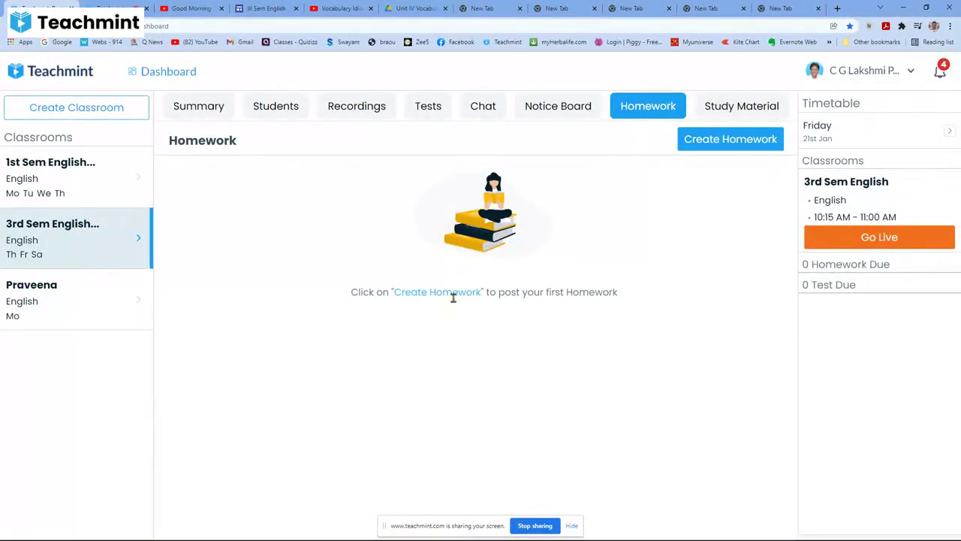
pyautogui.click(731, 139)
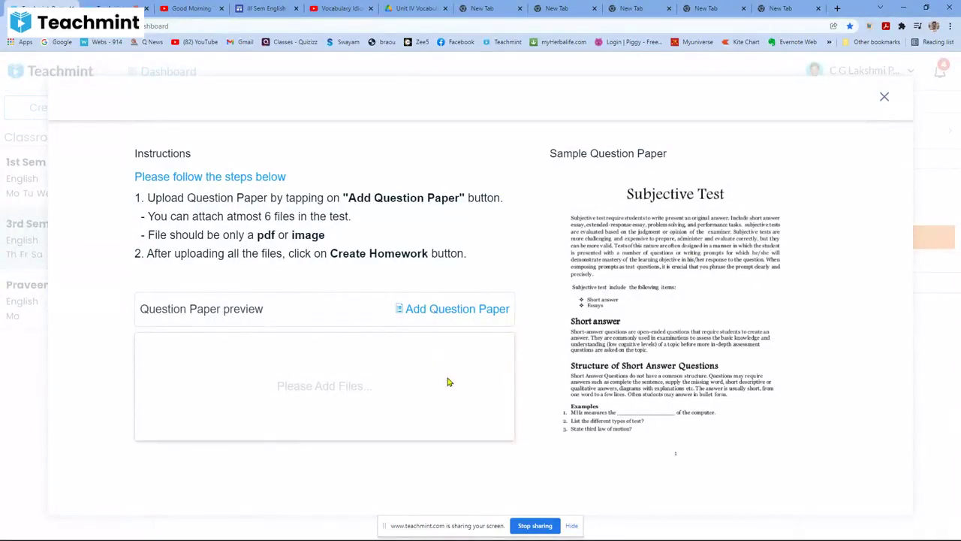
pyautogui.click(884, 98)
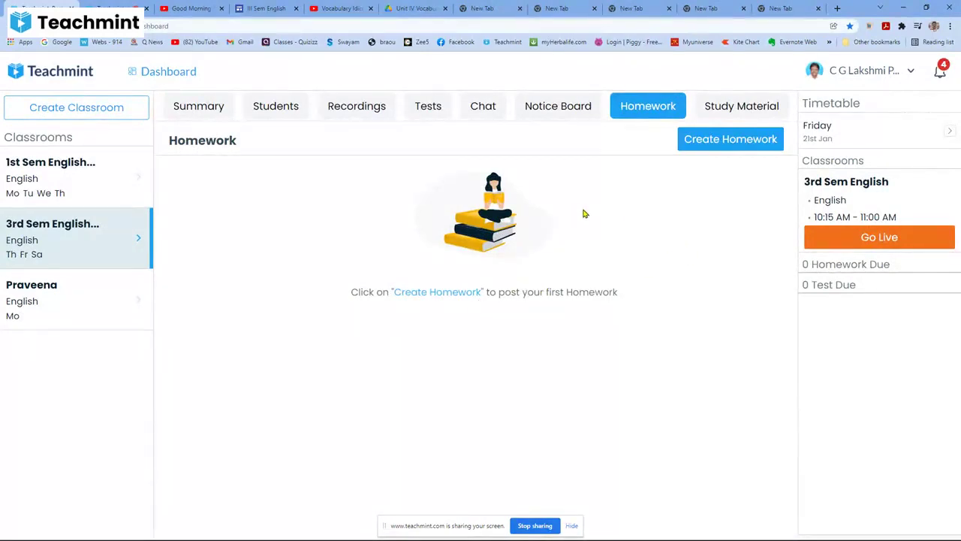
# - Return to the live 3rd Sem English class and stop sharing the screen
pyautogui.click(124, 8)
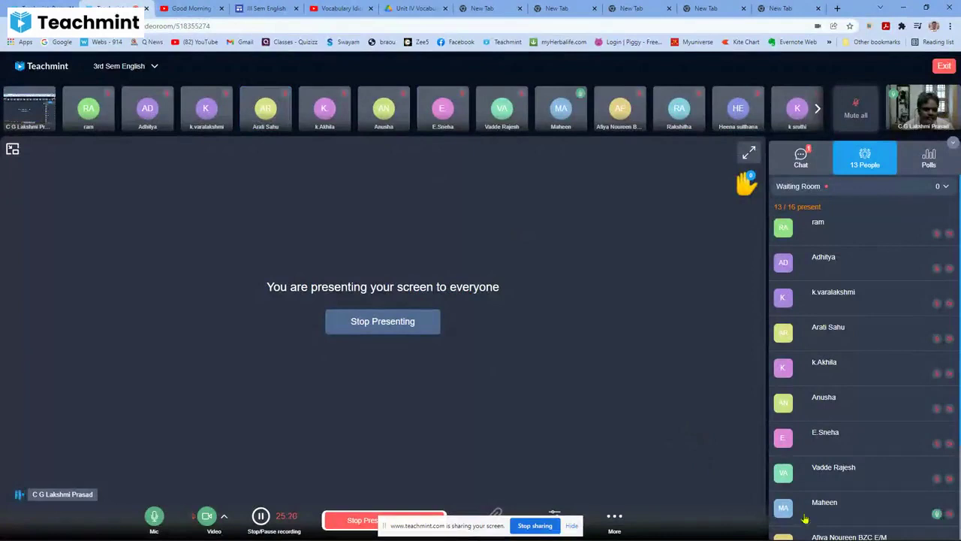
pyautogui.moveTo(712, 535)
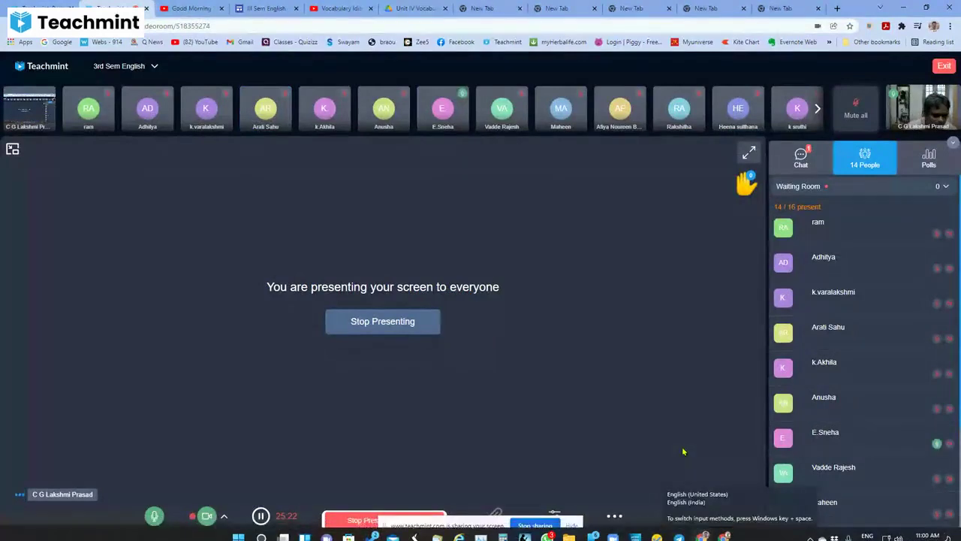
pyautogui.click(535, 525)
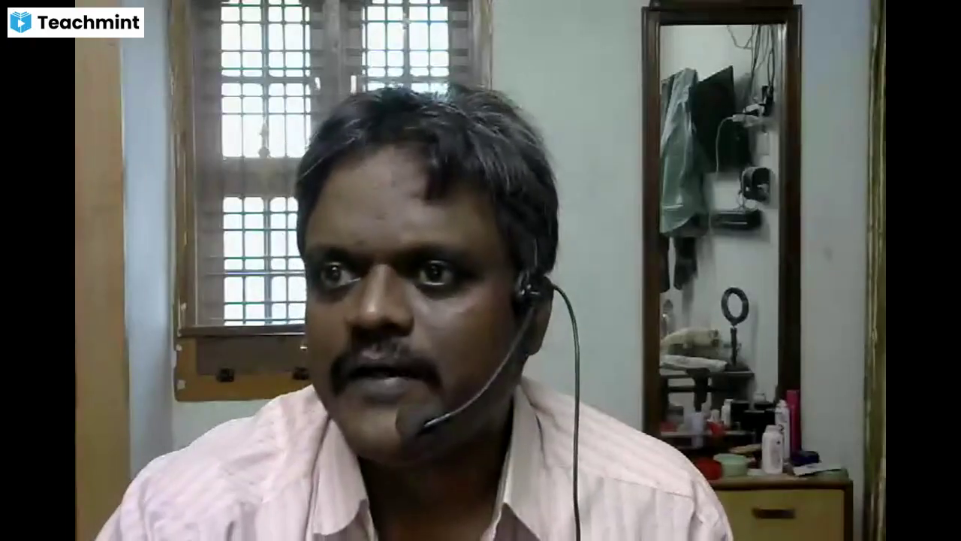